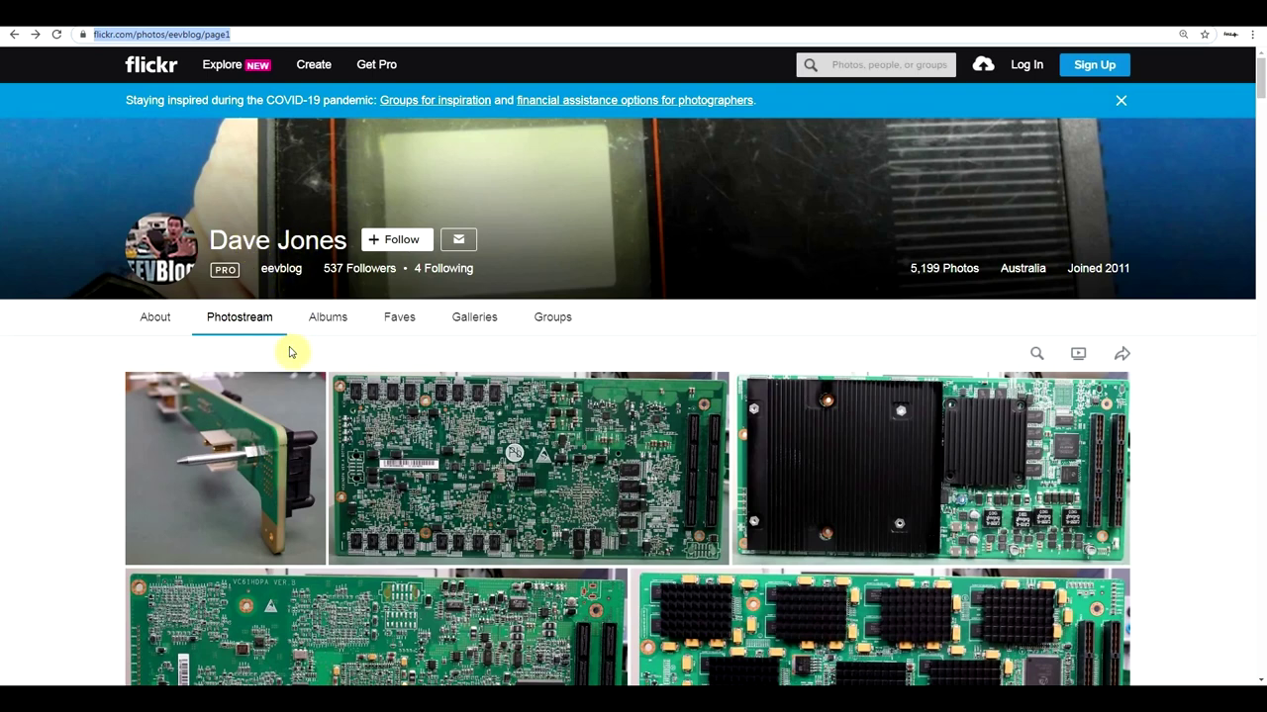
Scroll through the circuit board teardown photos down to the pagination and footer.
left_click(315, 311)
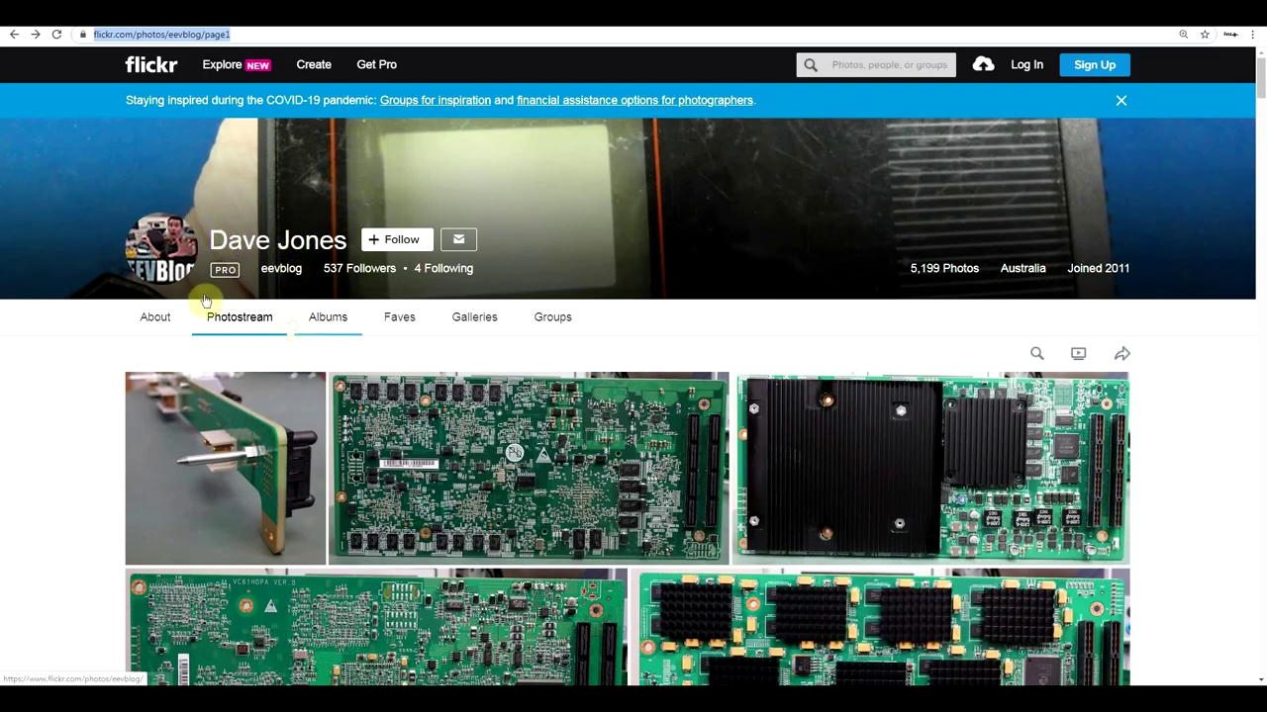
scroll(386, 354, "down", 4)
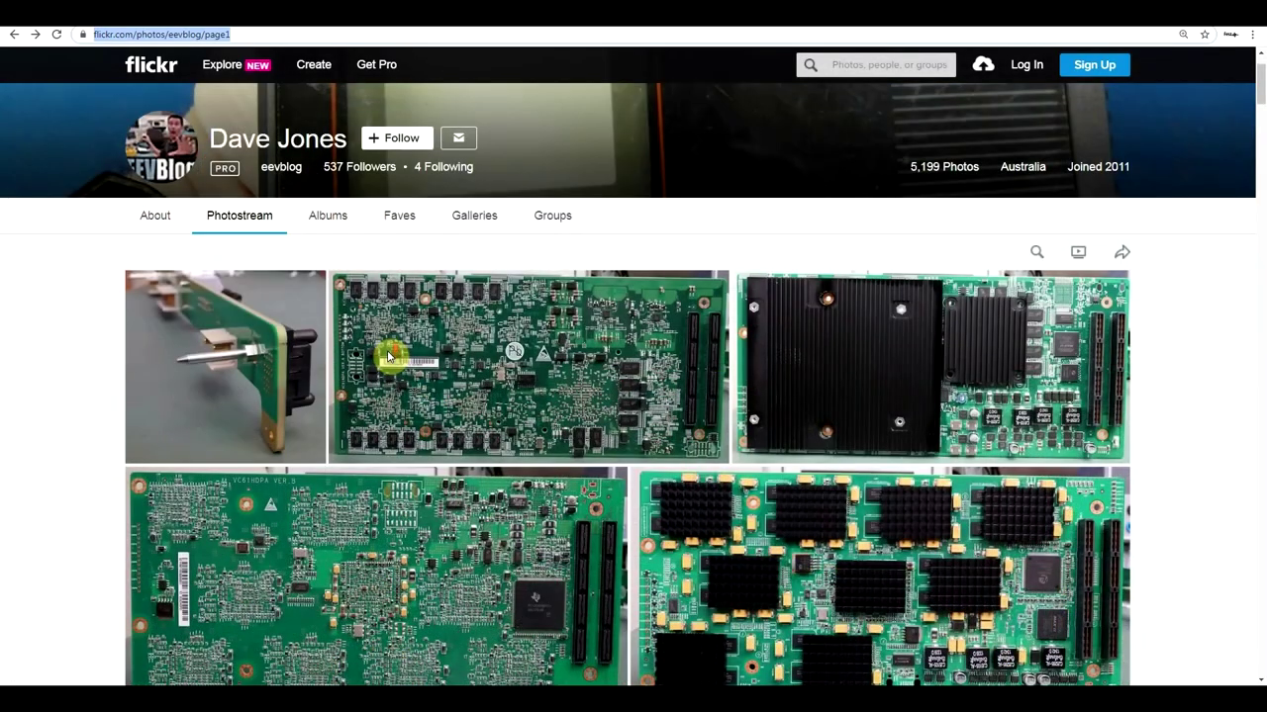
scroll(396, 358, "down", 3)
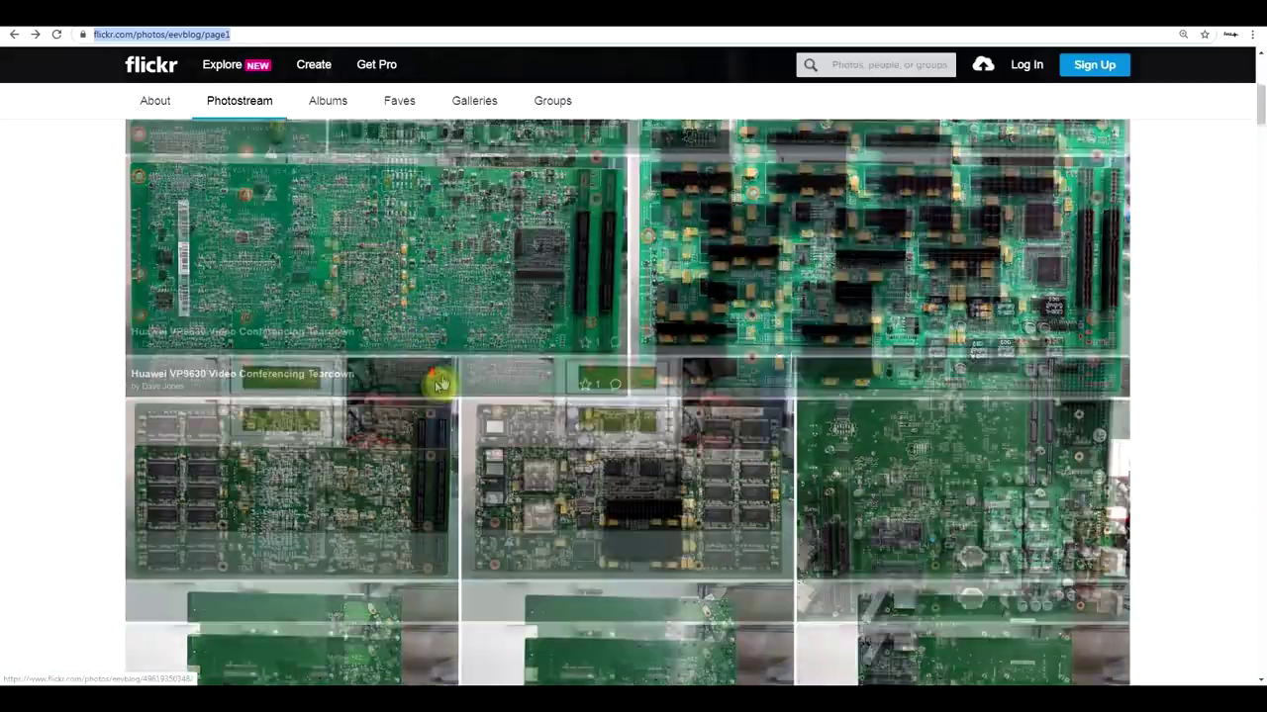
scroll(448, 381, "down", 8)
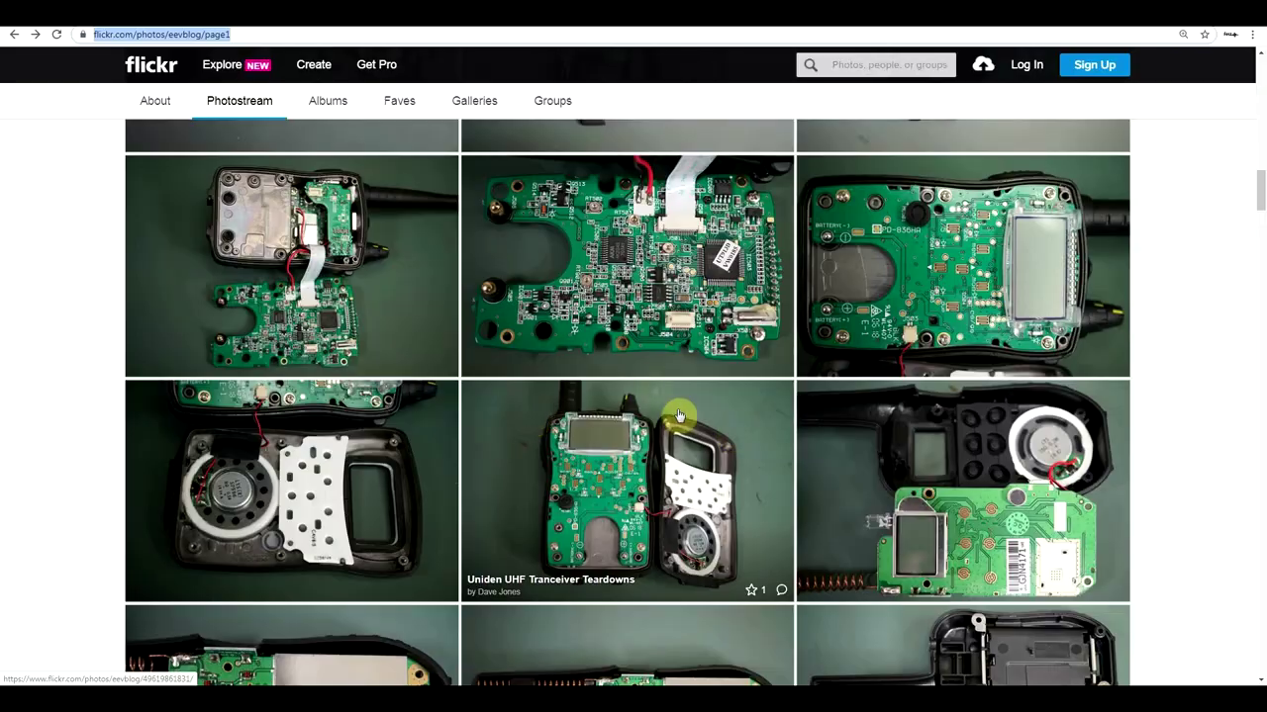
scroll(665, 396, "down", 1)
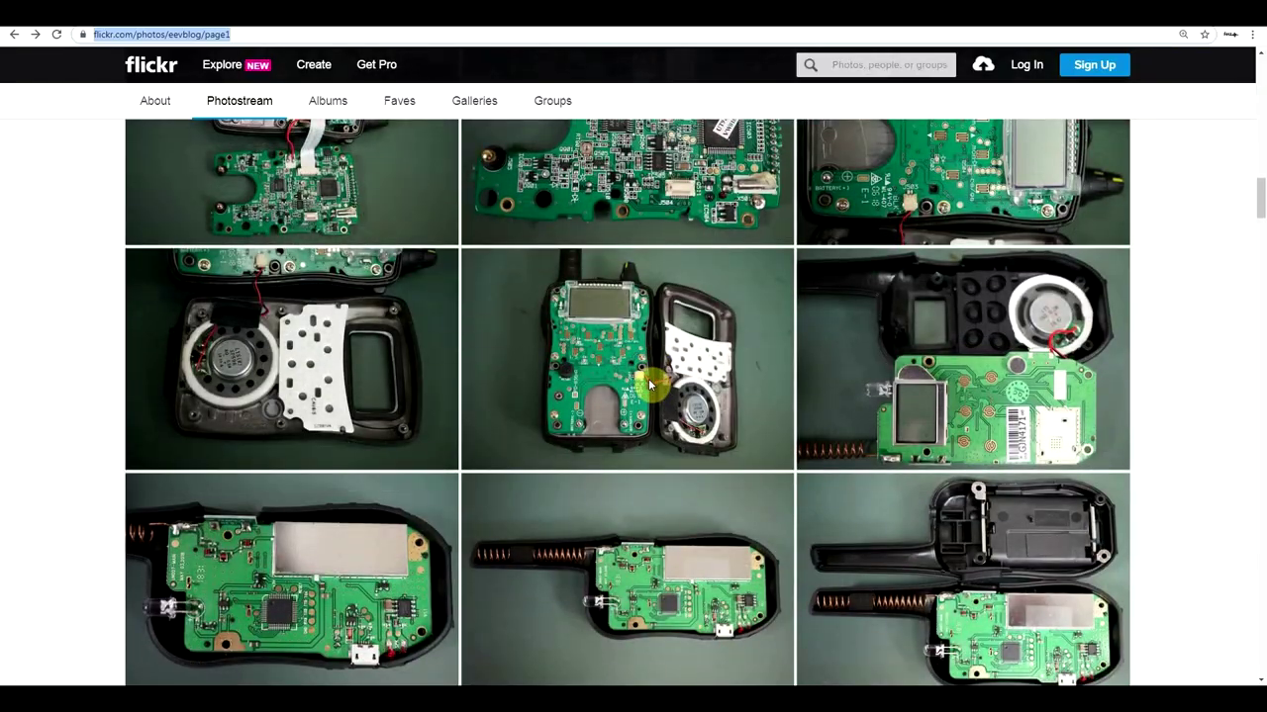
scroll(816, 525, "down", 10)
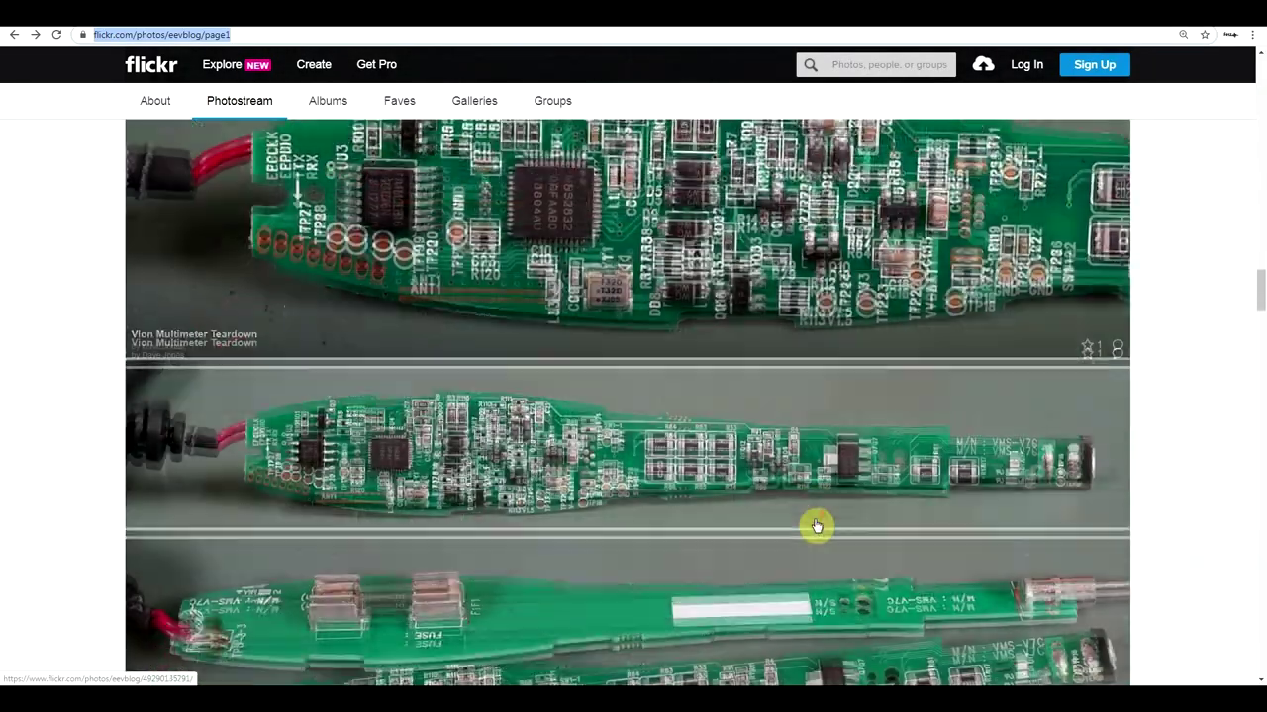
scroll(817, 524, "down", 15)
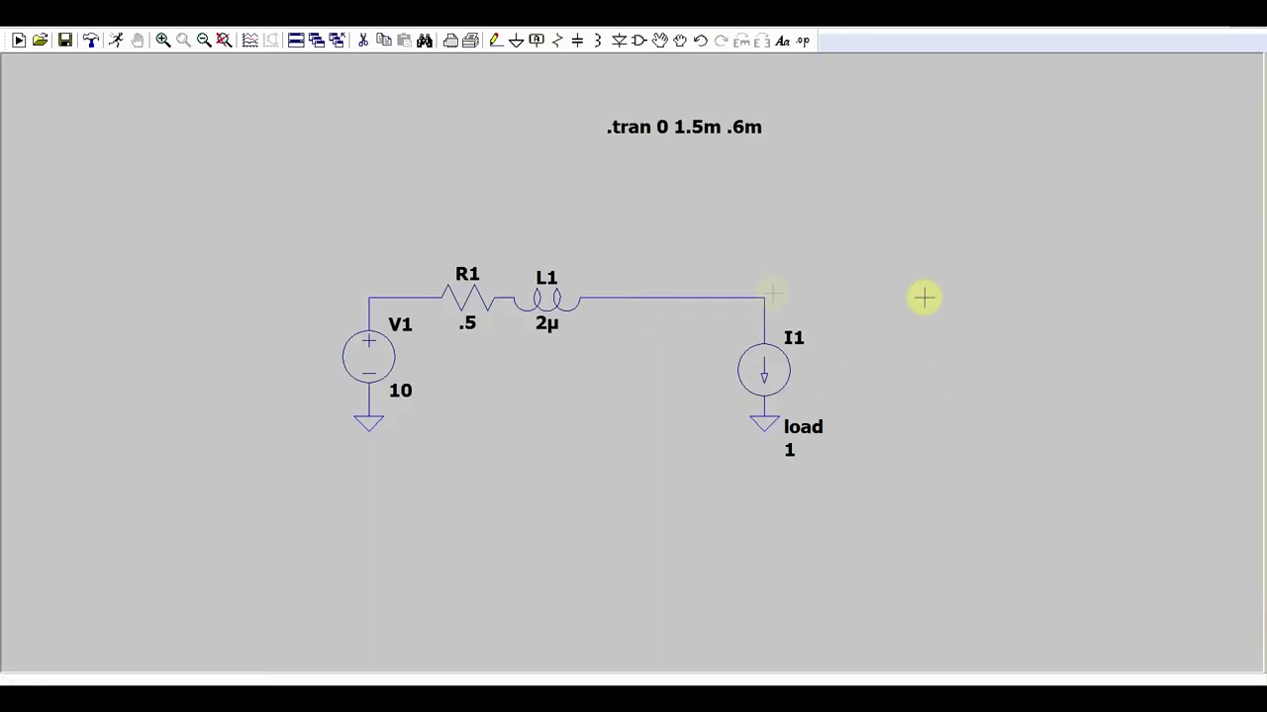
Run the transient simulation and plot the 10 V supply voltage and the ~9.5 V load voltage.
left_click(119, 41)
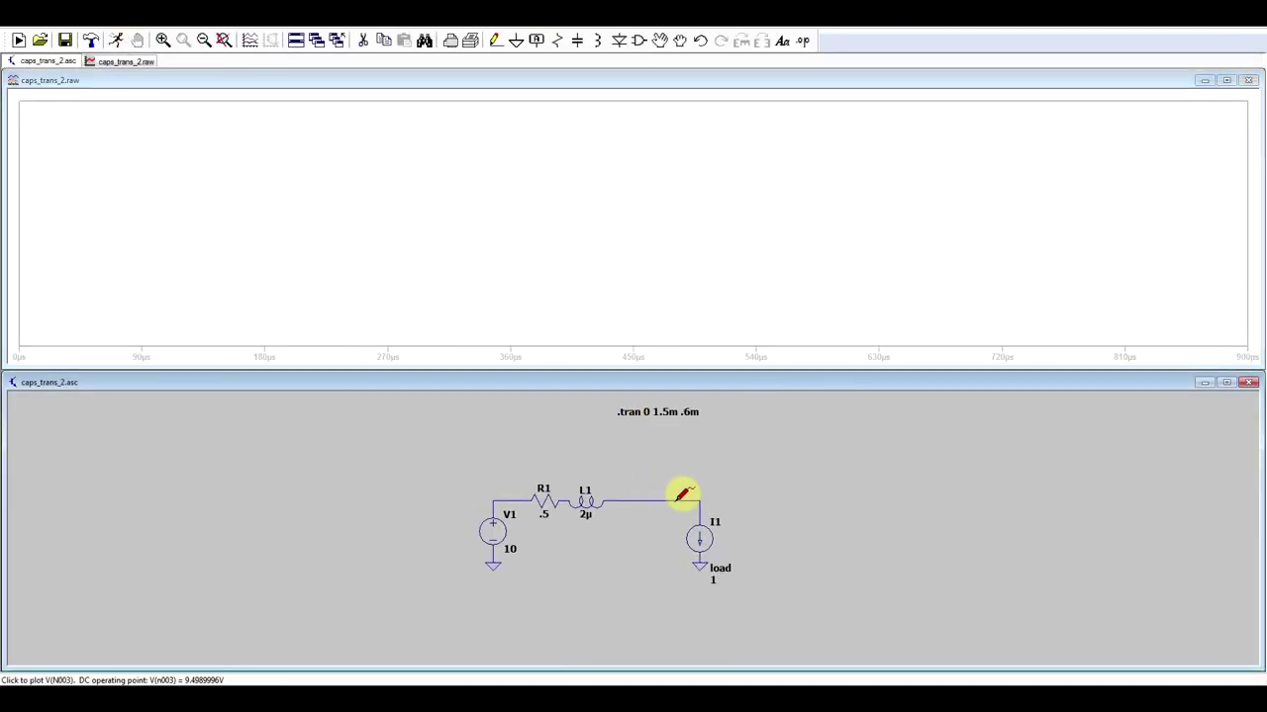
left_click(506, 501)
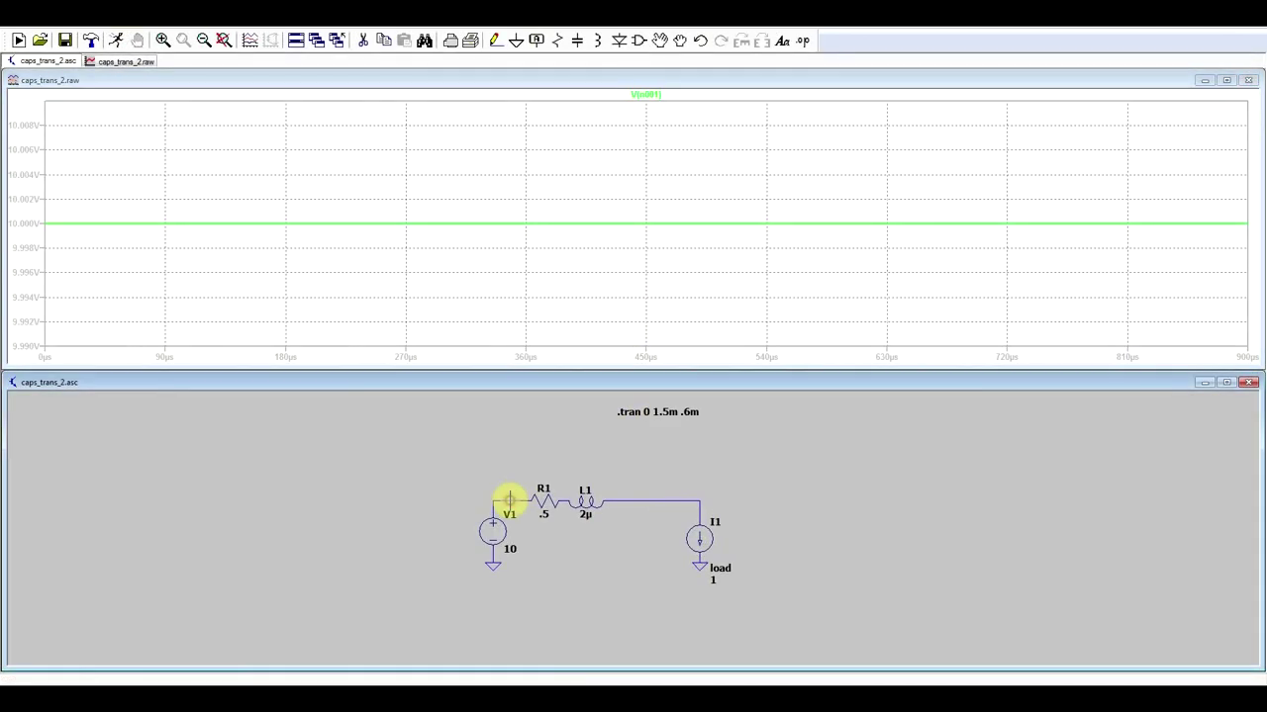
left_click(674, 497)
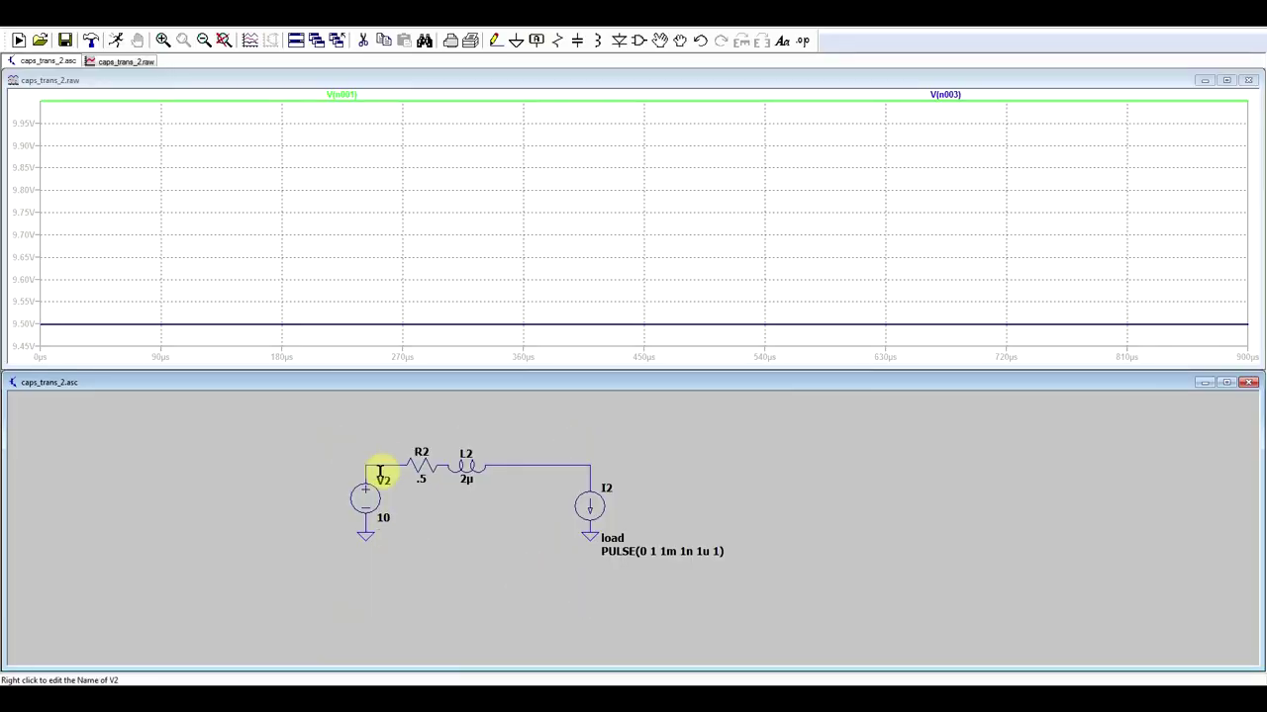
Plot the second circuit's supply and load voltages, zoom onto the 400µs dip, and cursor V(n006).
left_click(380, 465)
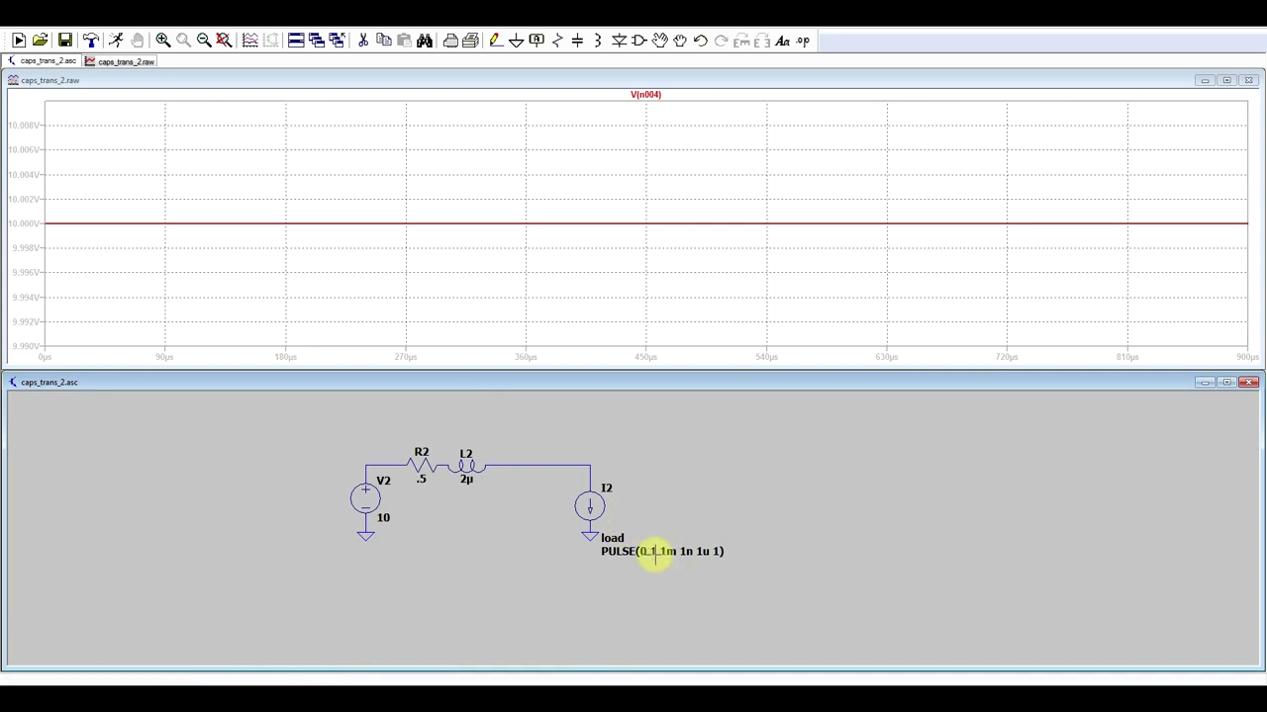
left_click(585, 462)
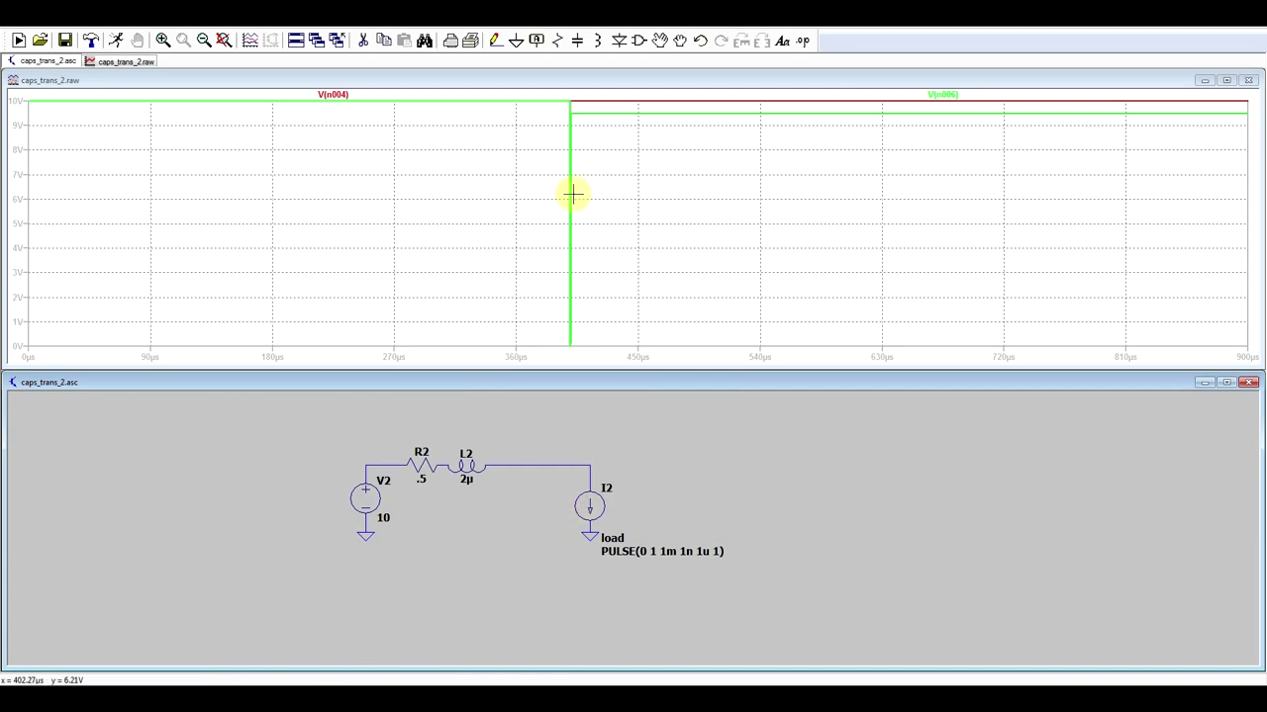
left_click_drag(553, 103, 615, 366)
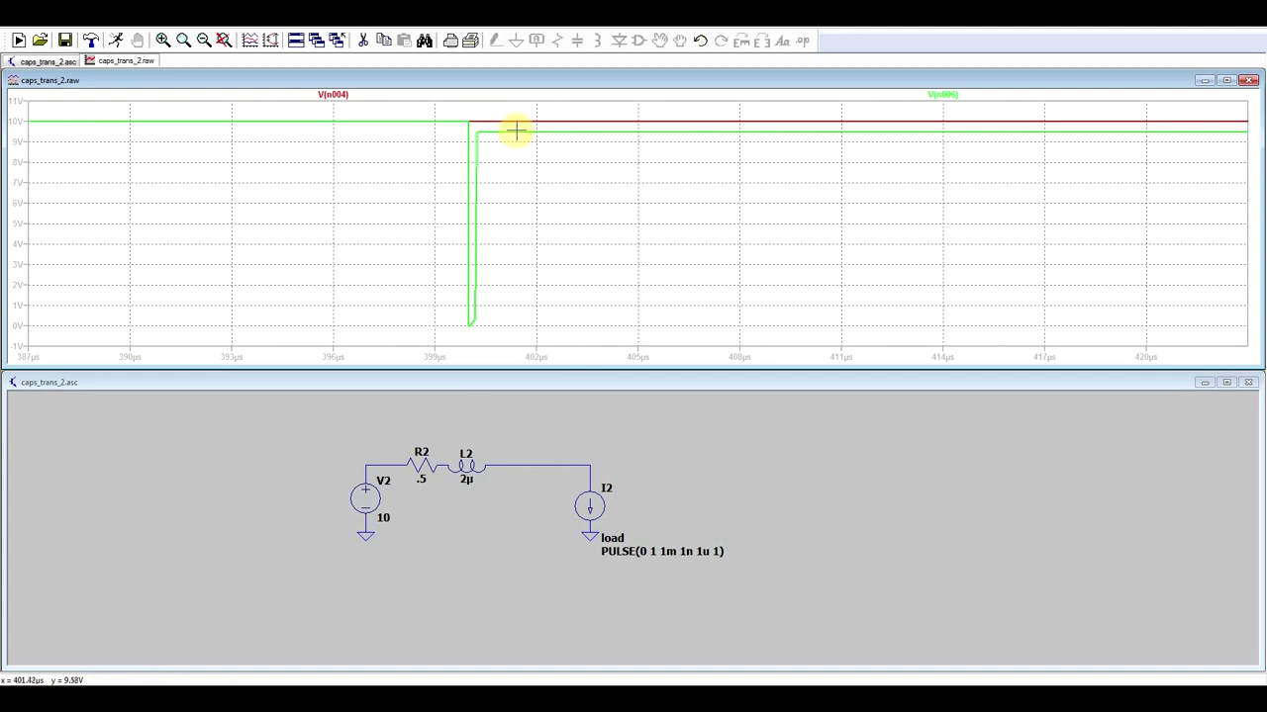
left_click(952, 94)
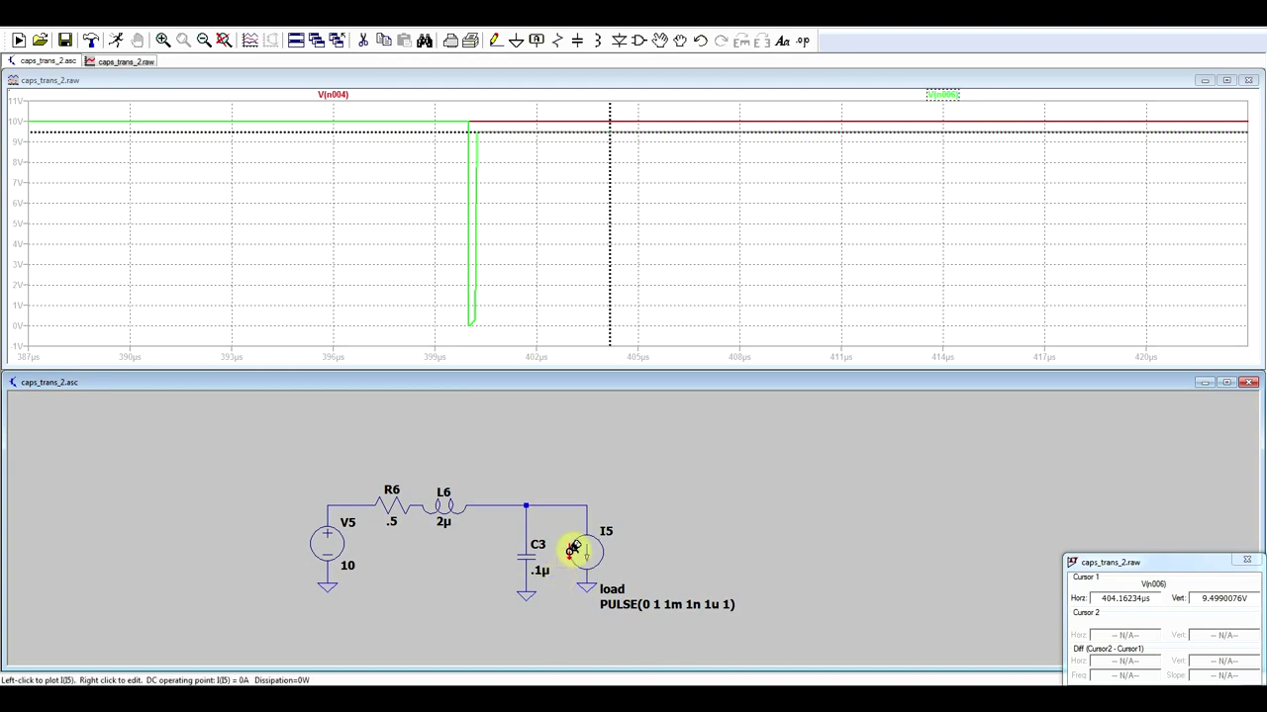
Add V(n009) at the C3/I5 node, ringing between about 5.5 V and 12.7 V.
left_click(564, 505)
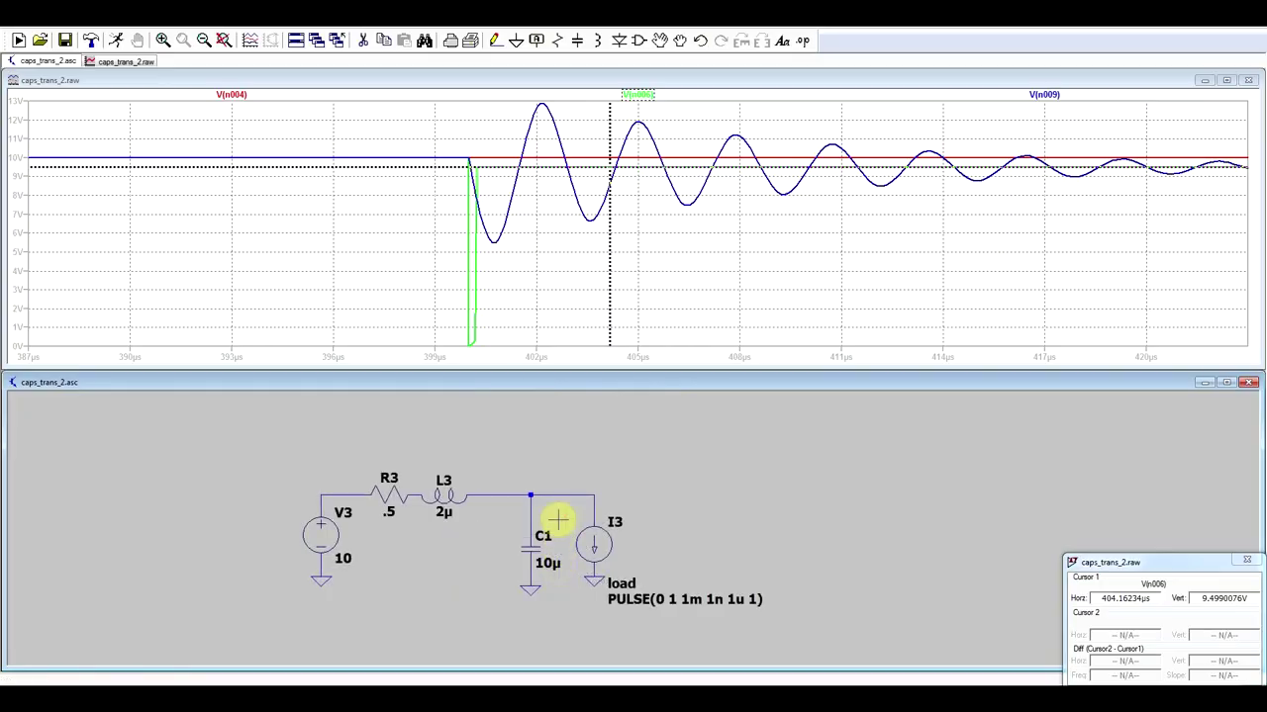
Start a new plot with V(n010) at 10 V and add the 10µ circuit's load voltage V(n012).
left_click(556, 495)
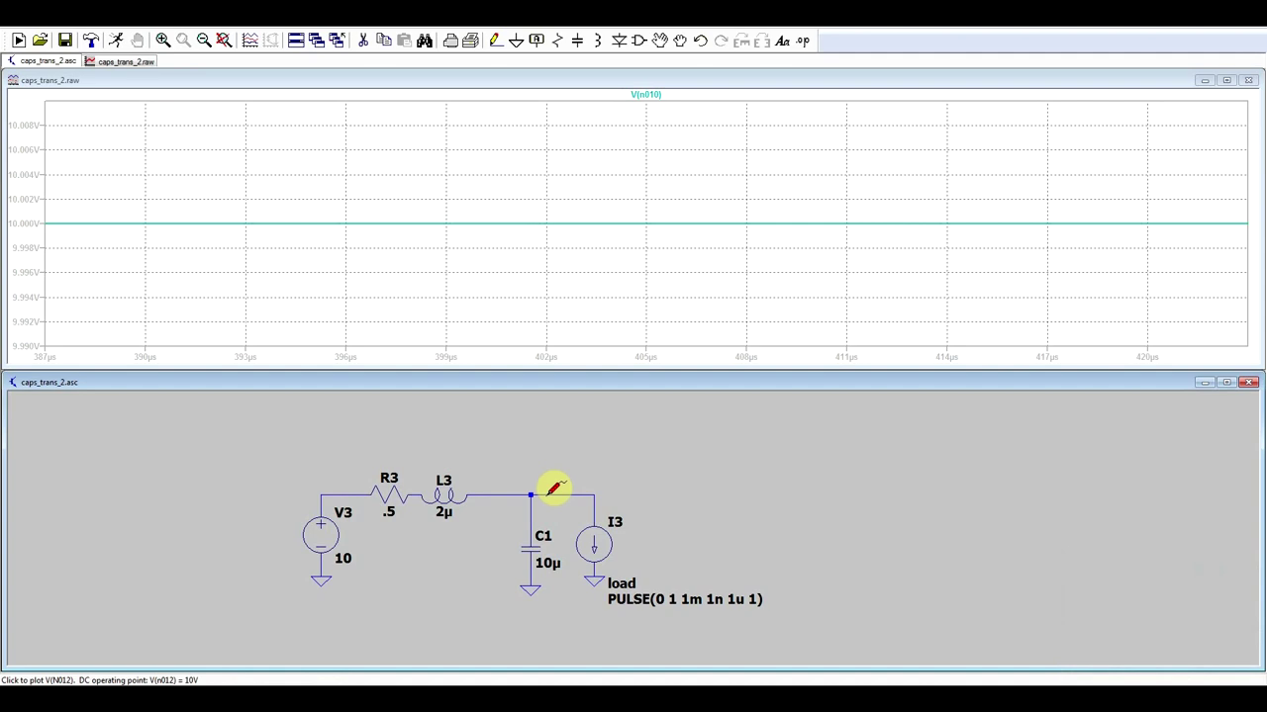
left_click(555, 489)
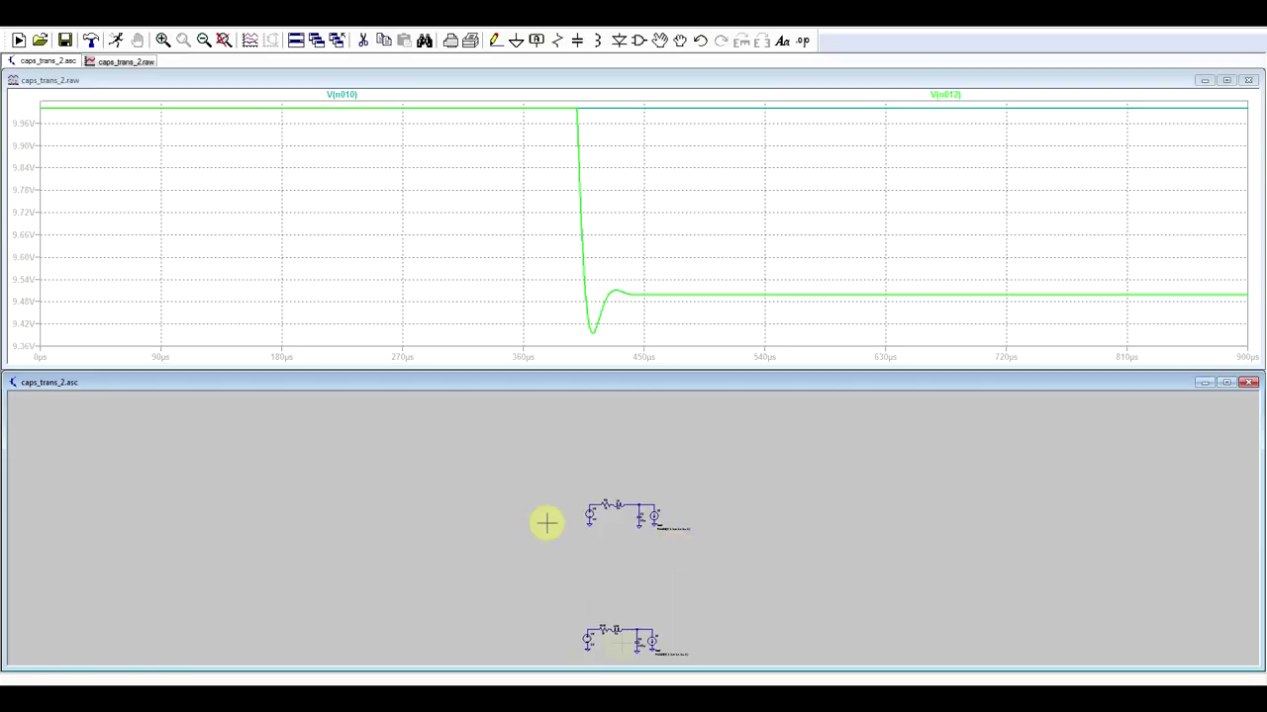
Pan and zoom the schematic onto the 100µ electrolytic circuit with 343m ESR and 3n ESL.
left_click_drag(546, 522, 687, 639)
scroll(644, 529, "up", 4)
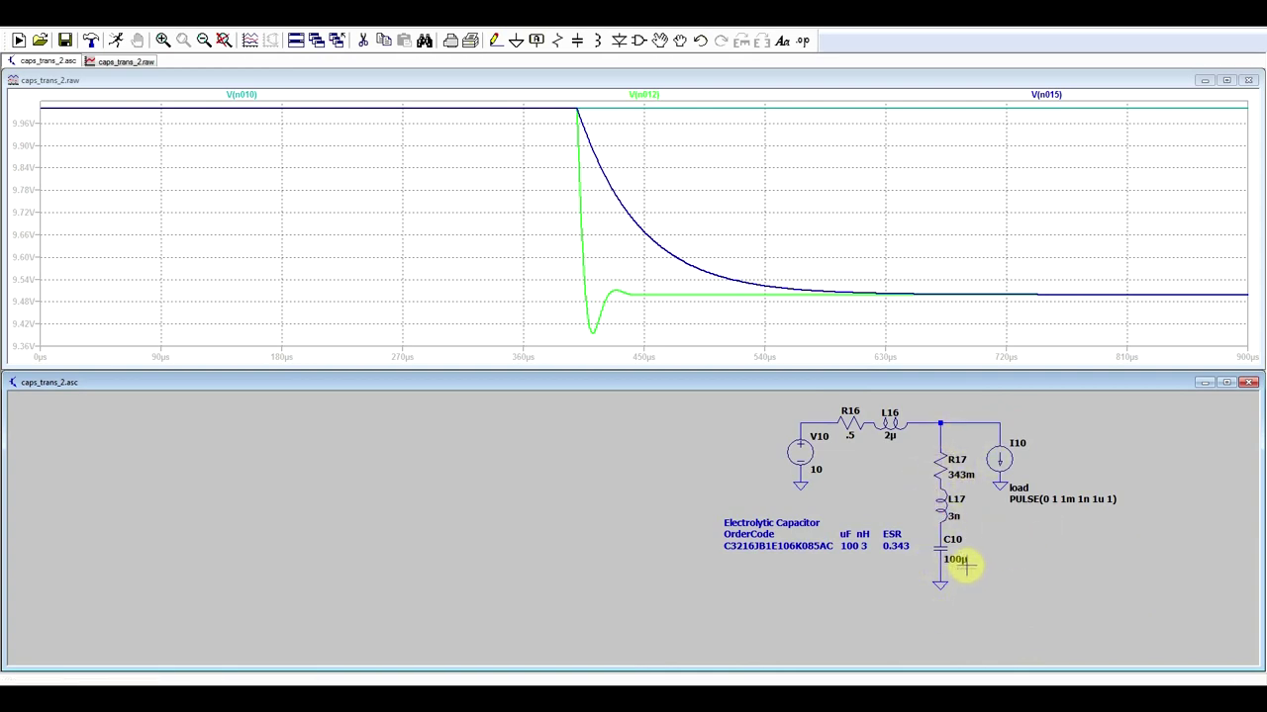
Add the electrolytic circuit's load voltage V(n018) and zoom the plot to 360–760µs.
left_click(974, 424)
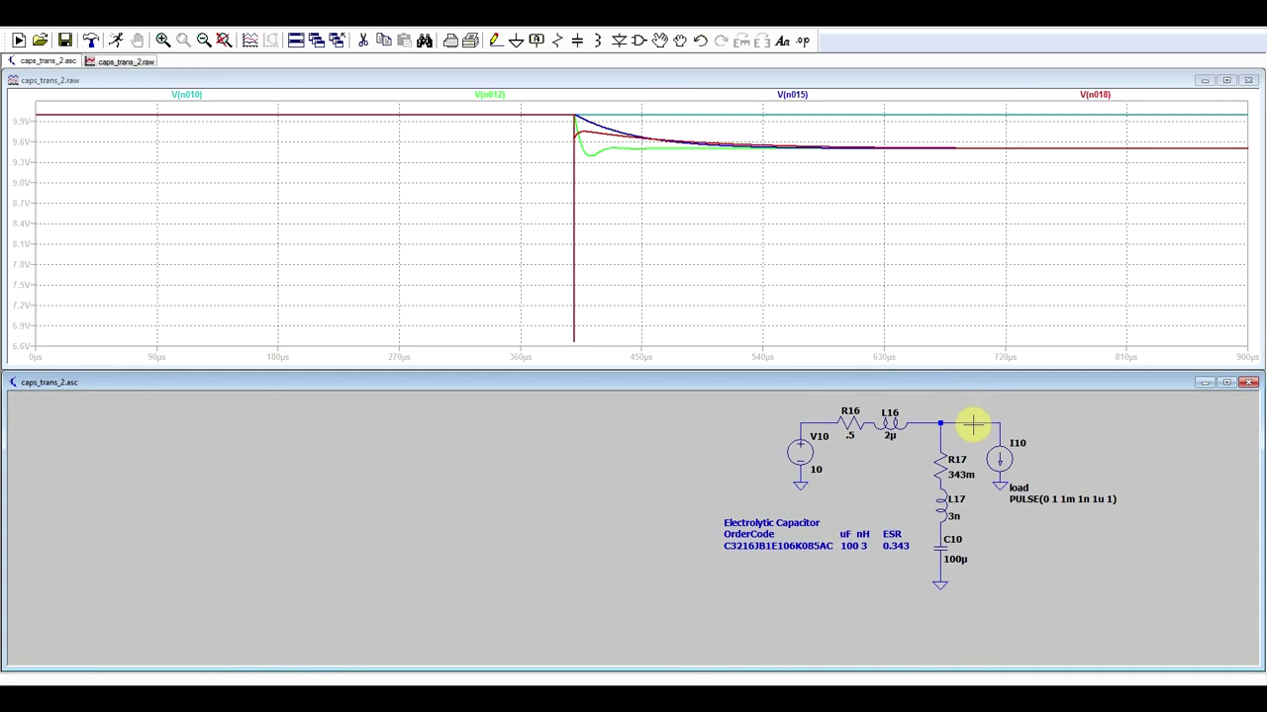
left_click(633, 176)
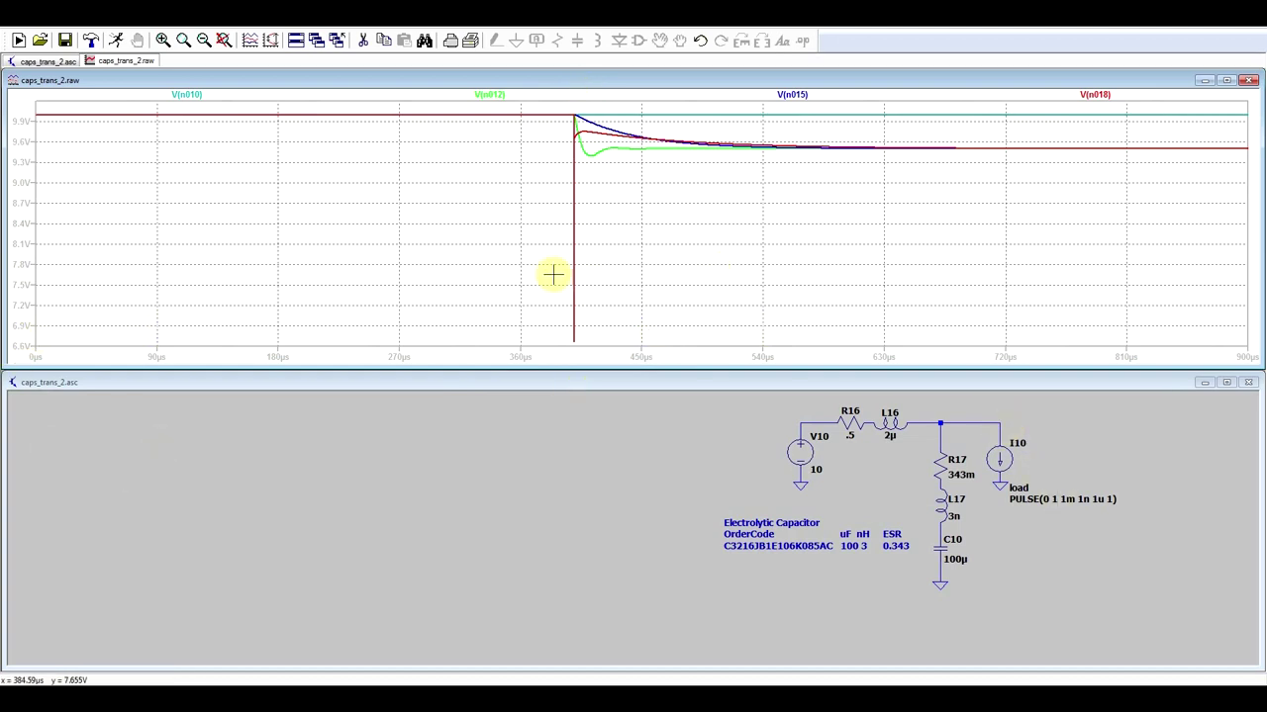
left_click_drag(521, 100, 1058, 196)
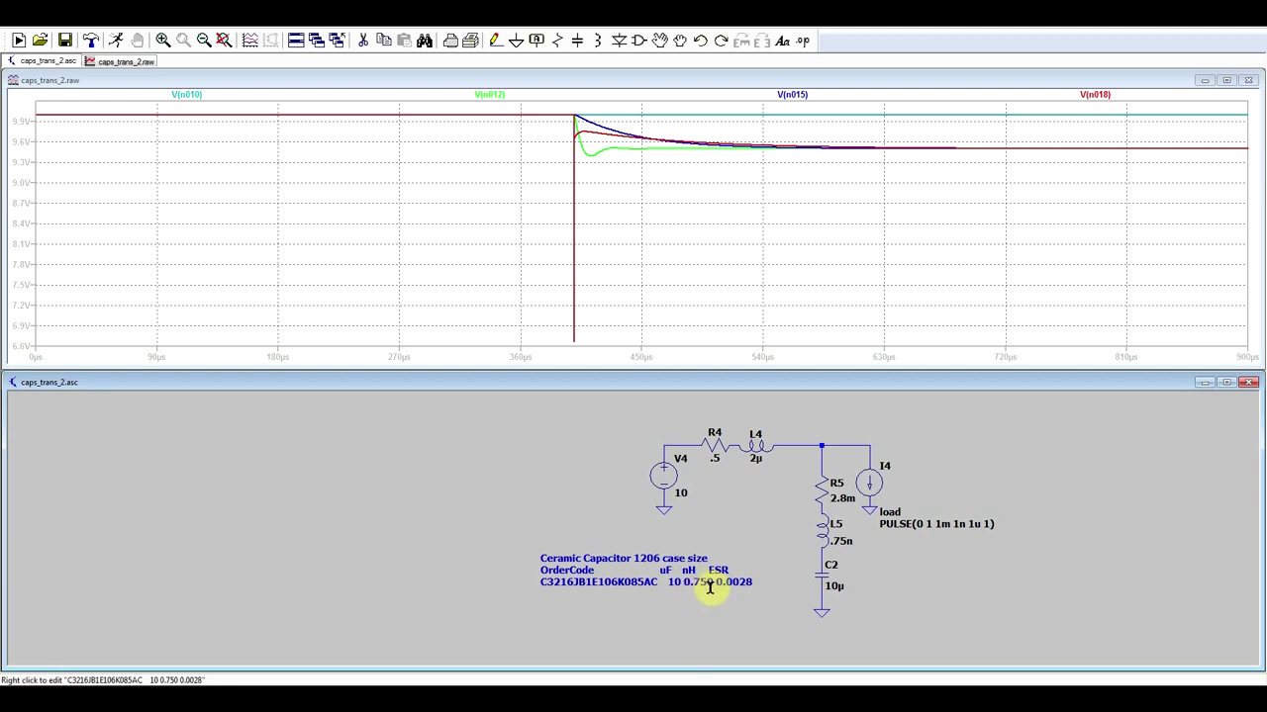
Plot V(n021) from the 10µ ceramic 1206 circuit, dipping near 9.25 V before settling at 9.5 V.
left_click(857, 447)
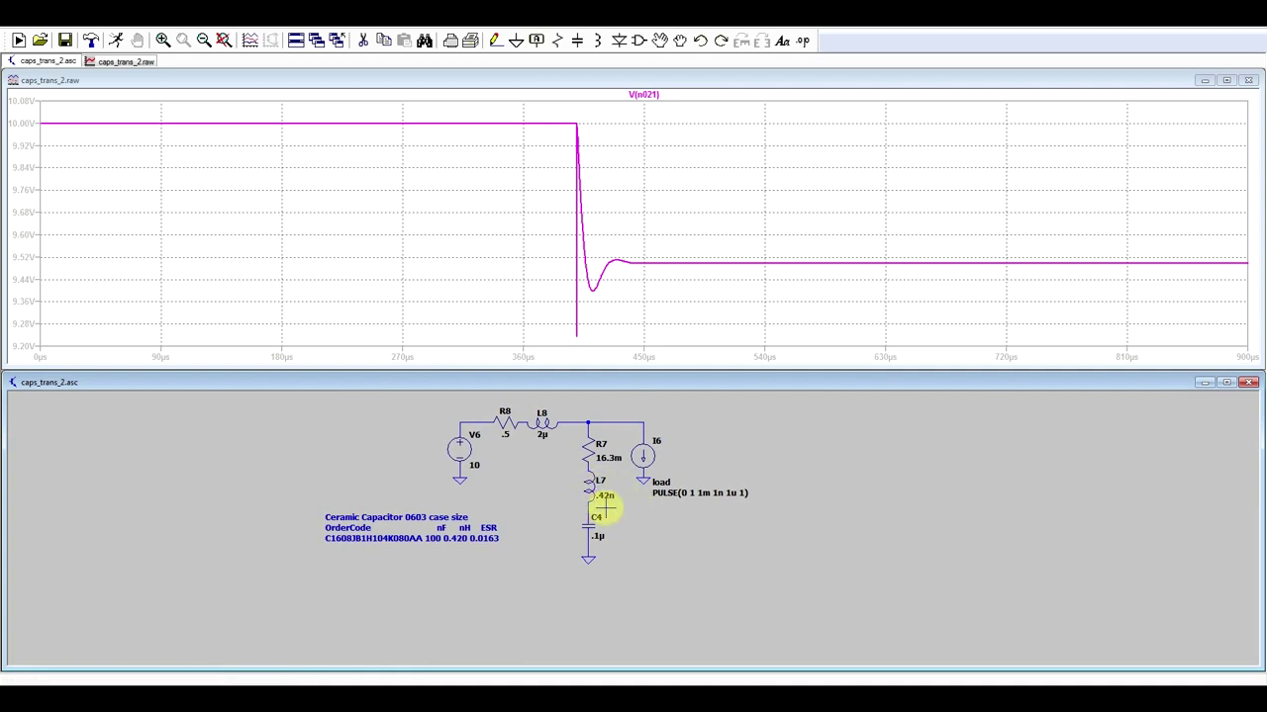
Plot V(n024) for the 0.1µ 0603 ceramic circuit and zoom into the 399.94–400.04µs dip.
left_click(631, 424)
left_click_drag(507, 96, 681, 358)
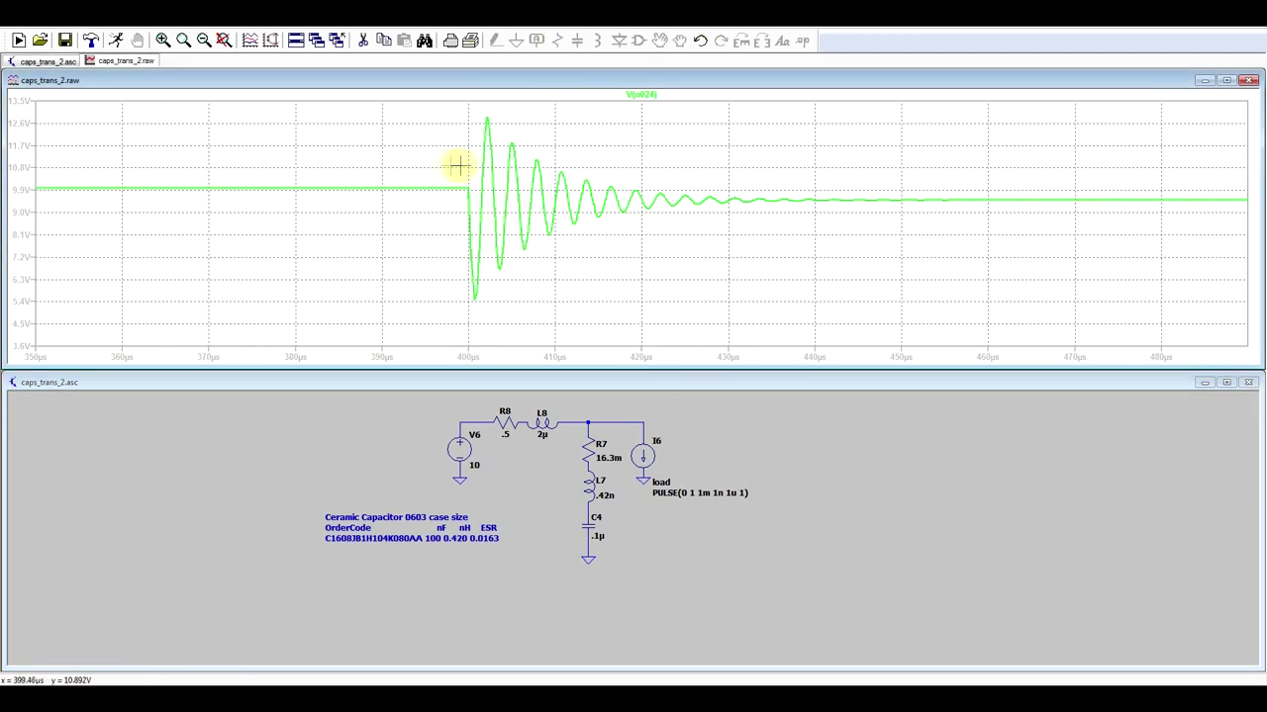
left_click_drag(457, 165, 480, 334)
left_click_drag(626, 124, 677, 265)
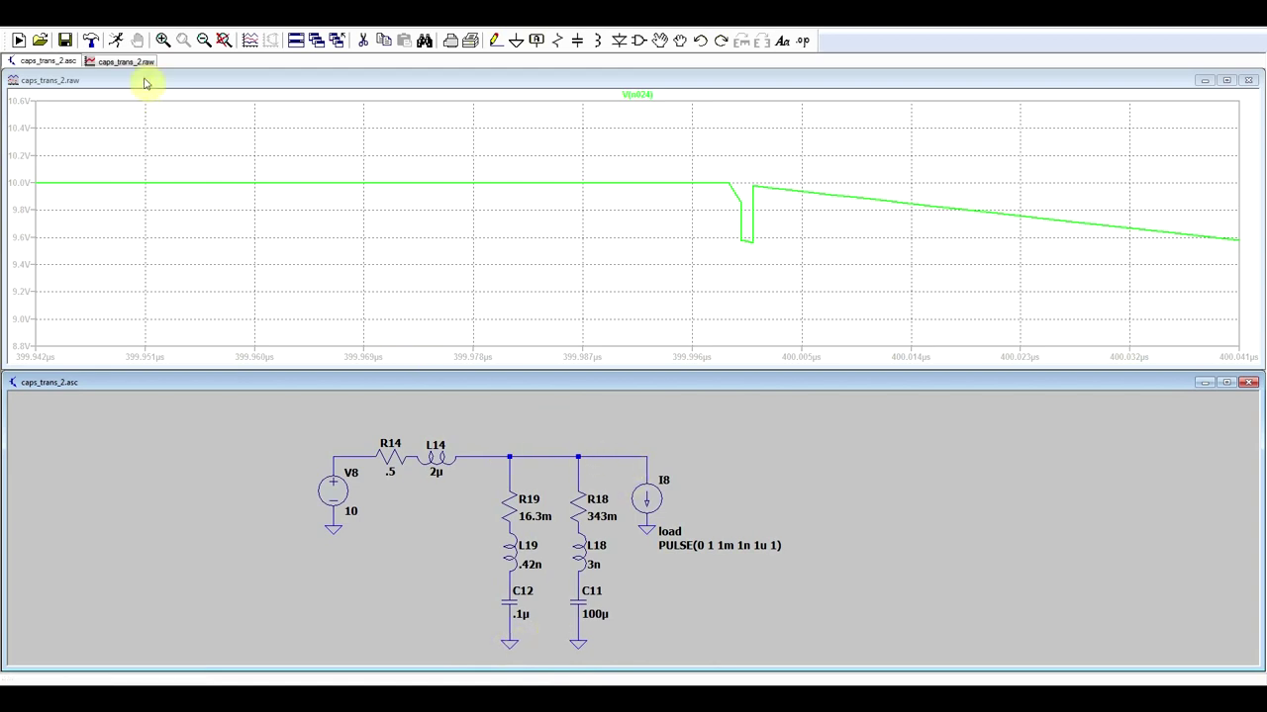
Re-run the simulation and plot V(n033) at the node above R18.
left_click(115, 40)
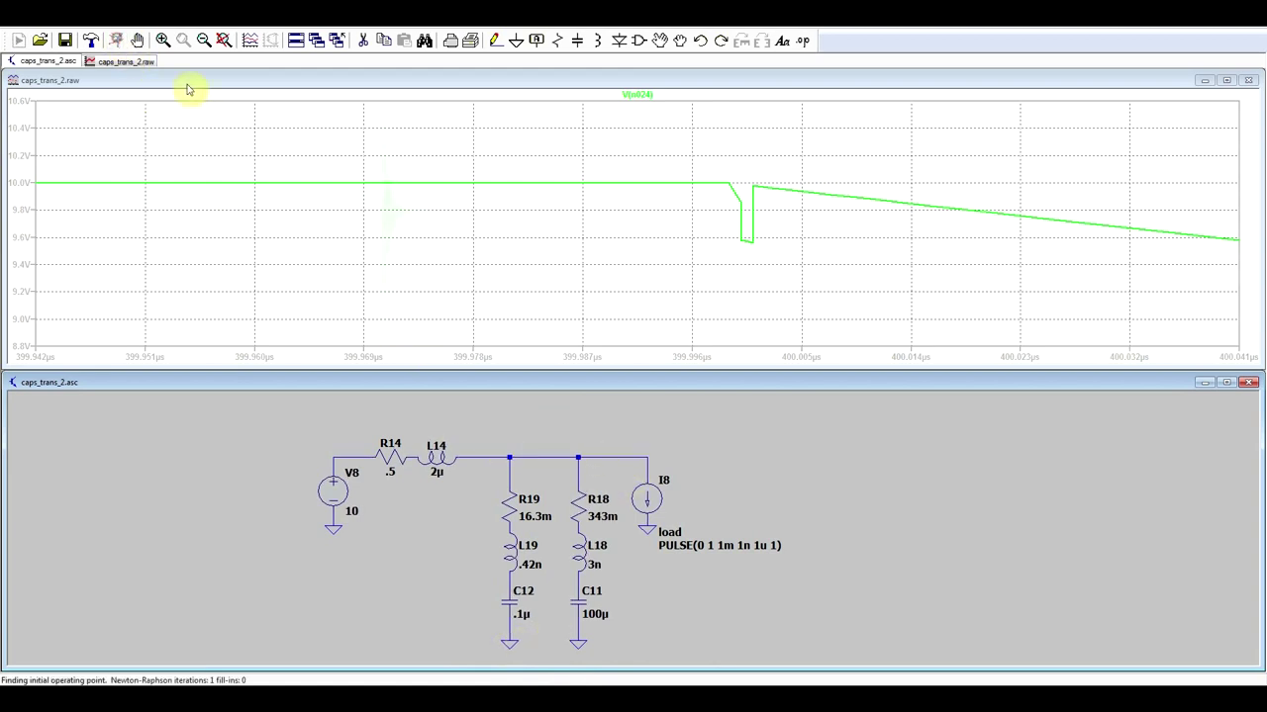
left_click(578, 459)
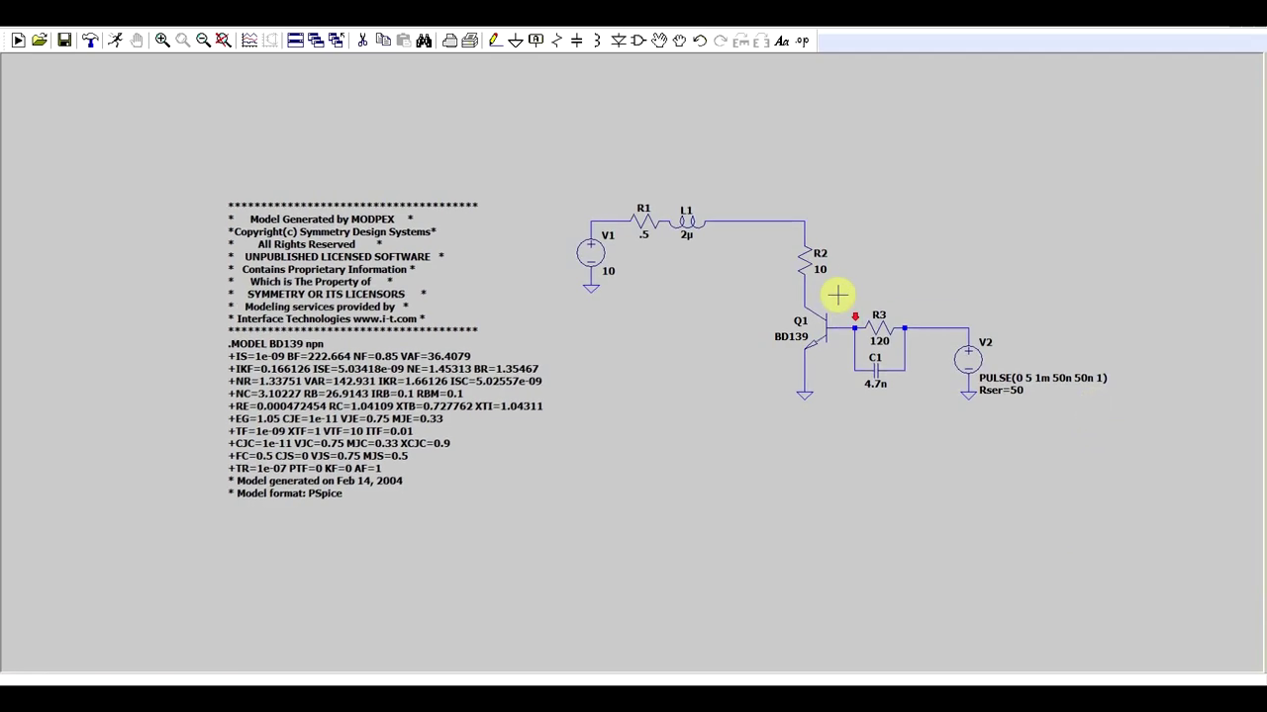
Drag a zoom box in the waveform pane around the deep voltage dip near 400 µs.
scroll(801, 262, "up", 1)
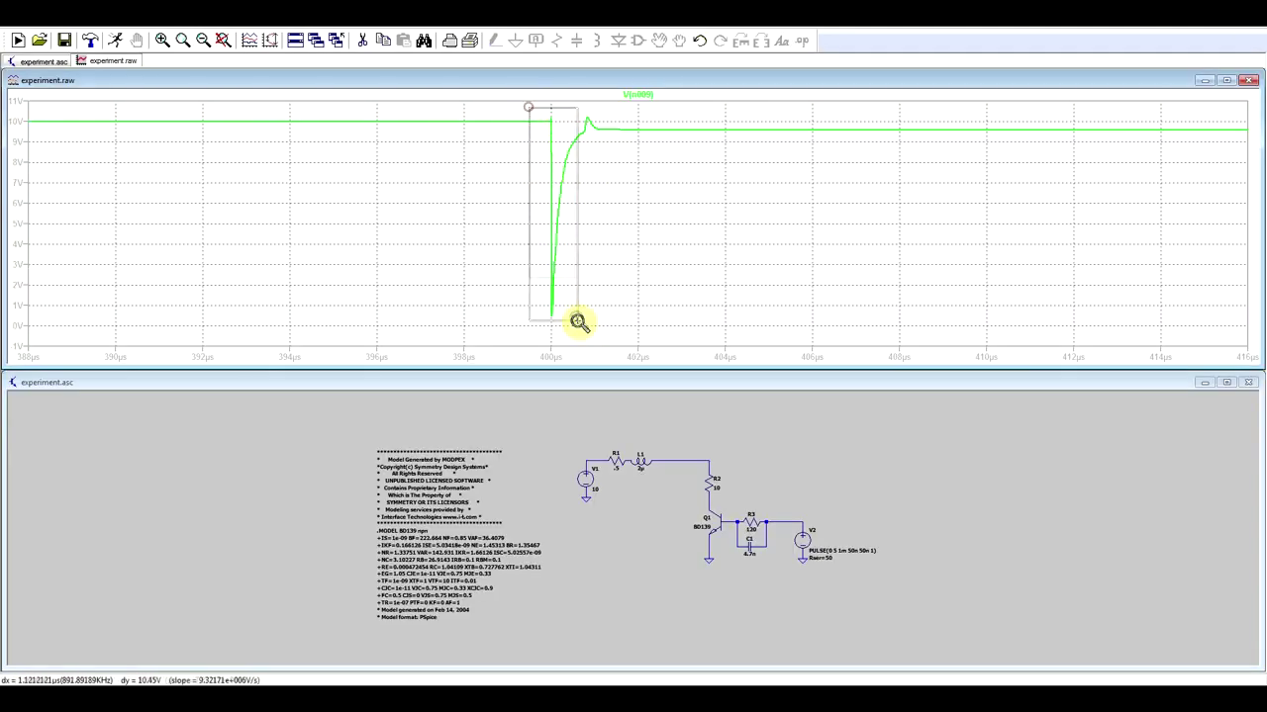
left_click_drag(586, 327, 587, 326)
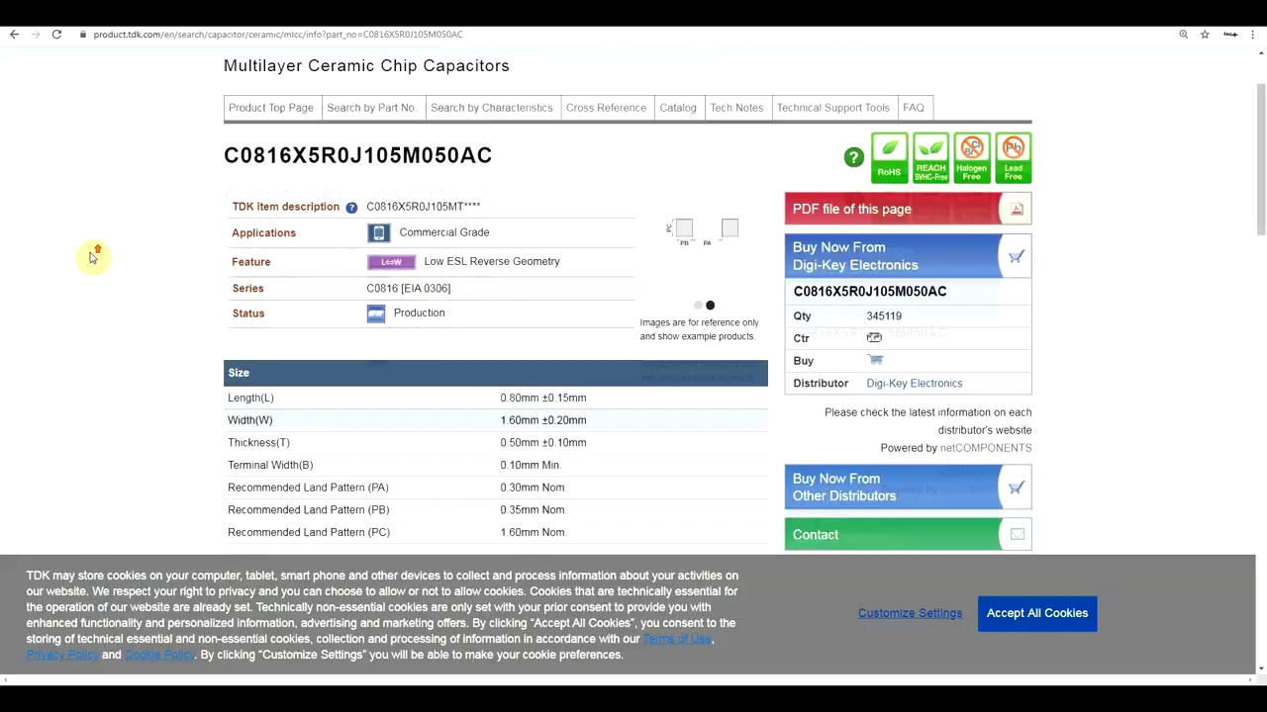
Return to the top of the TDK C0816X5R0J105M050AC page and enlarge it for reading.
scroll(92, 256, "up", 2)
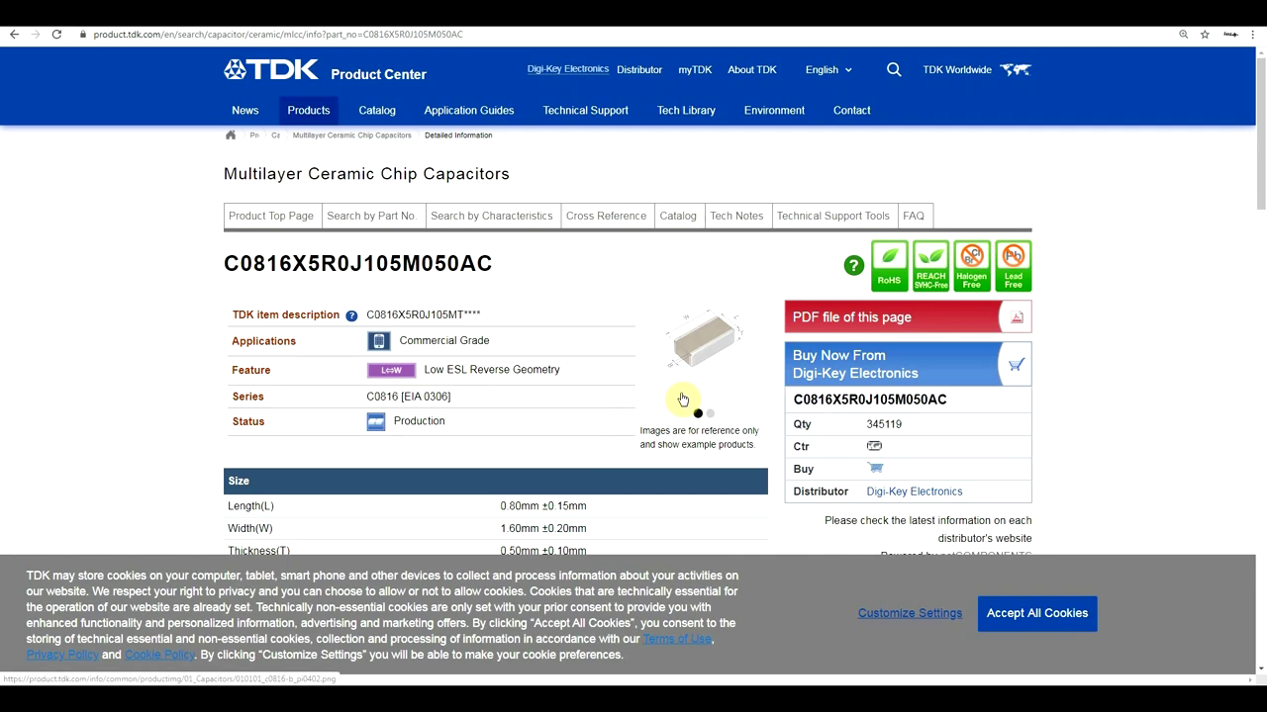
key("ctrl+plus")
key("ctrl+plus")
key("ctrl+plus")
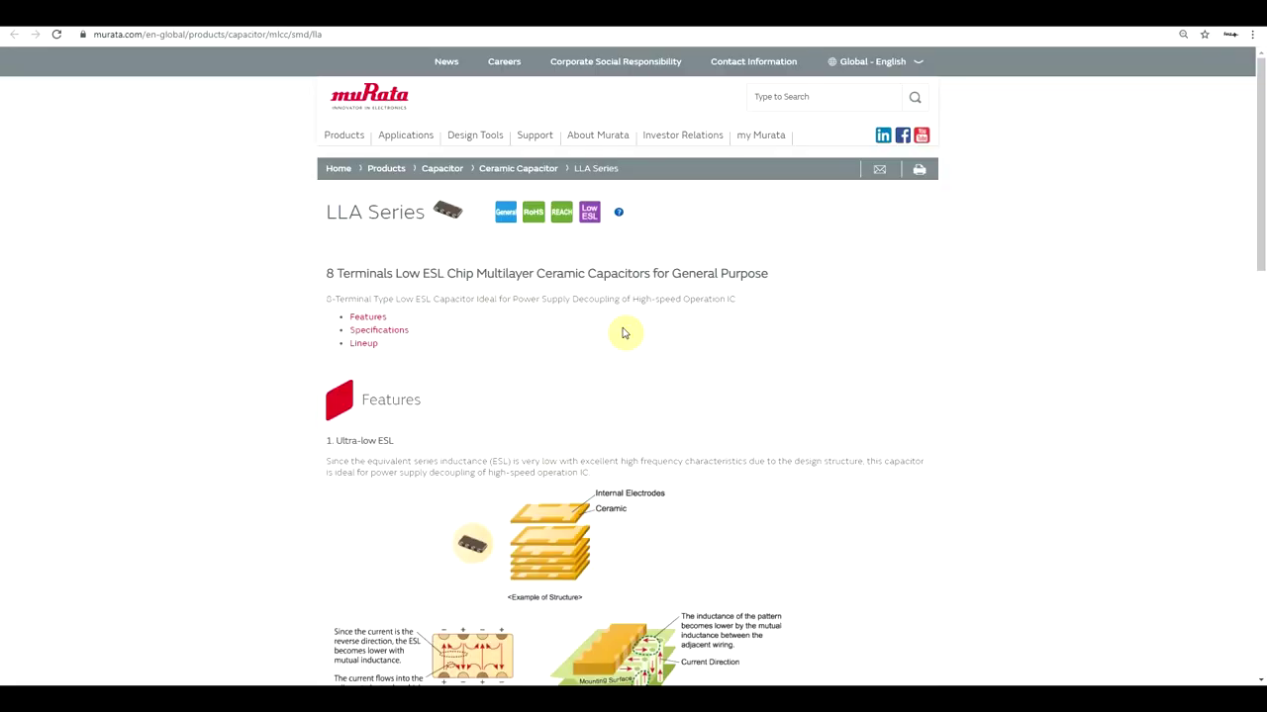
Zoom the LLA Series page to 125% and scroll down to its ultra-low ESL Features diagrams.
key("ctrl+plus")
key("ctrl+plus")
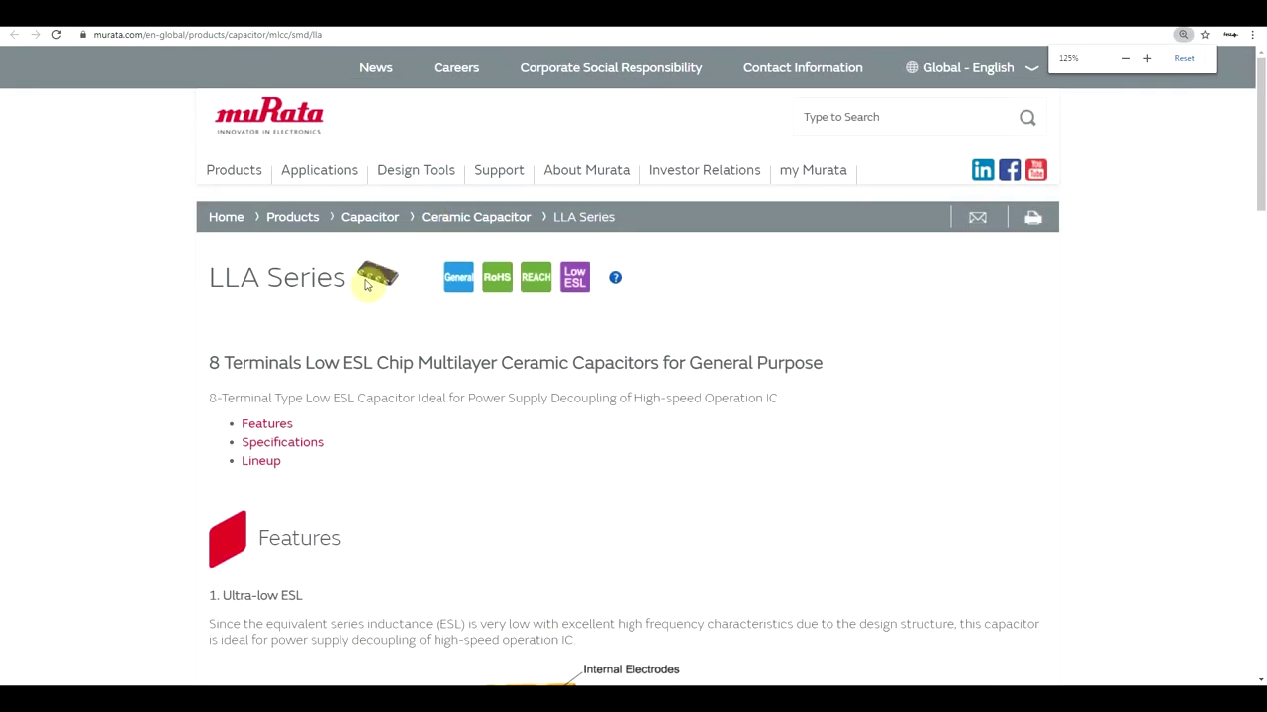
scroll(394, 287, "down", 2)
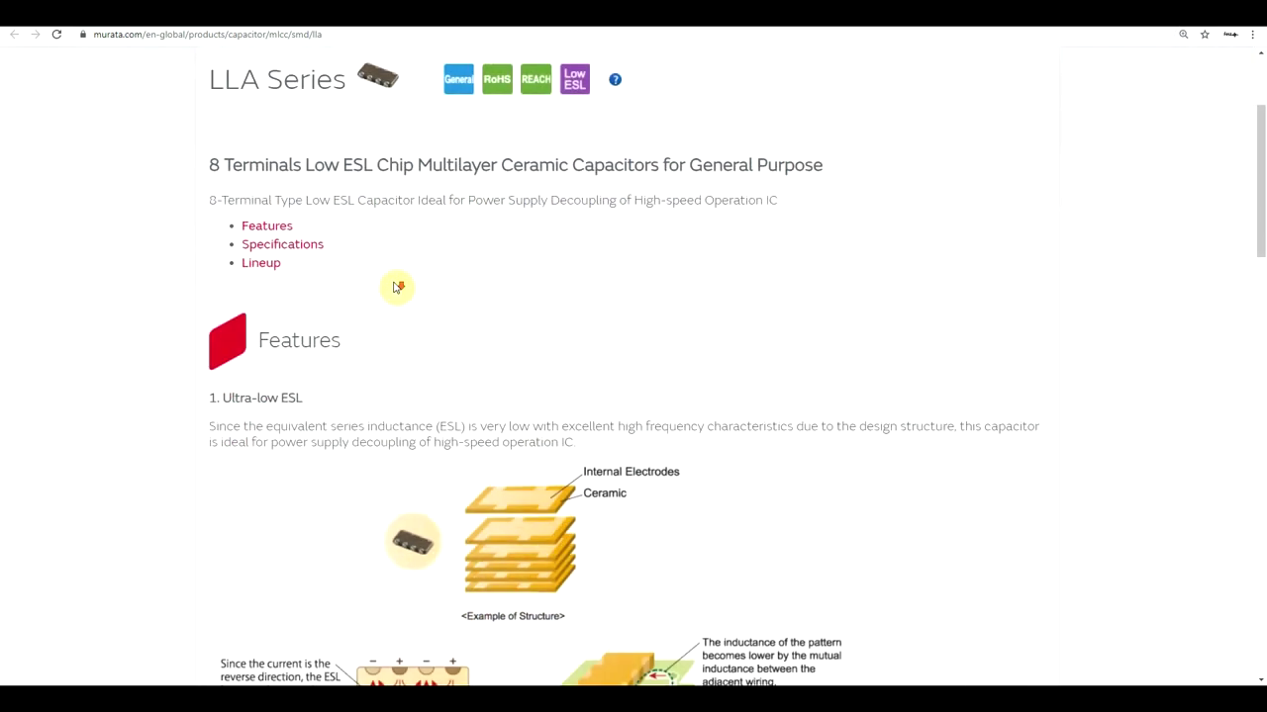
scroll(381, 213, "up", 2)
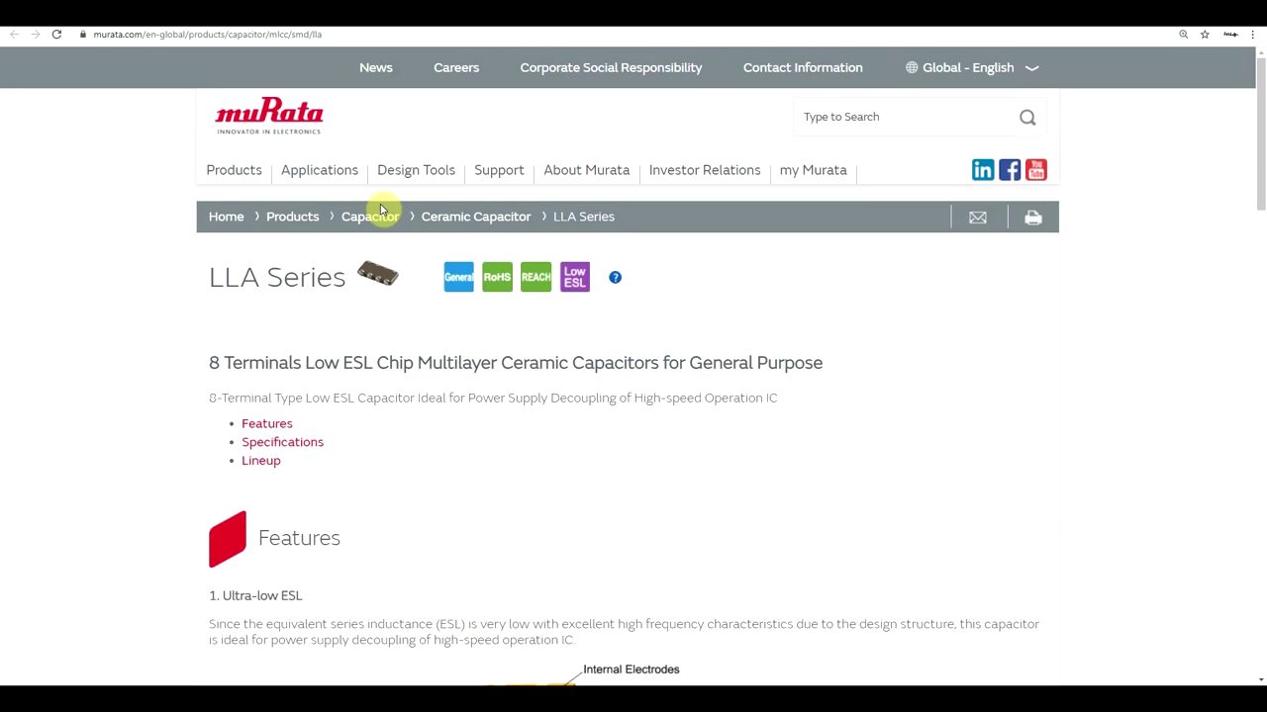
scroll(382, 210, "down", 4)
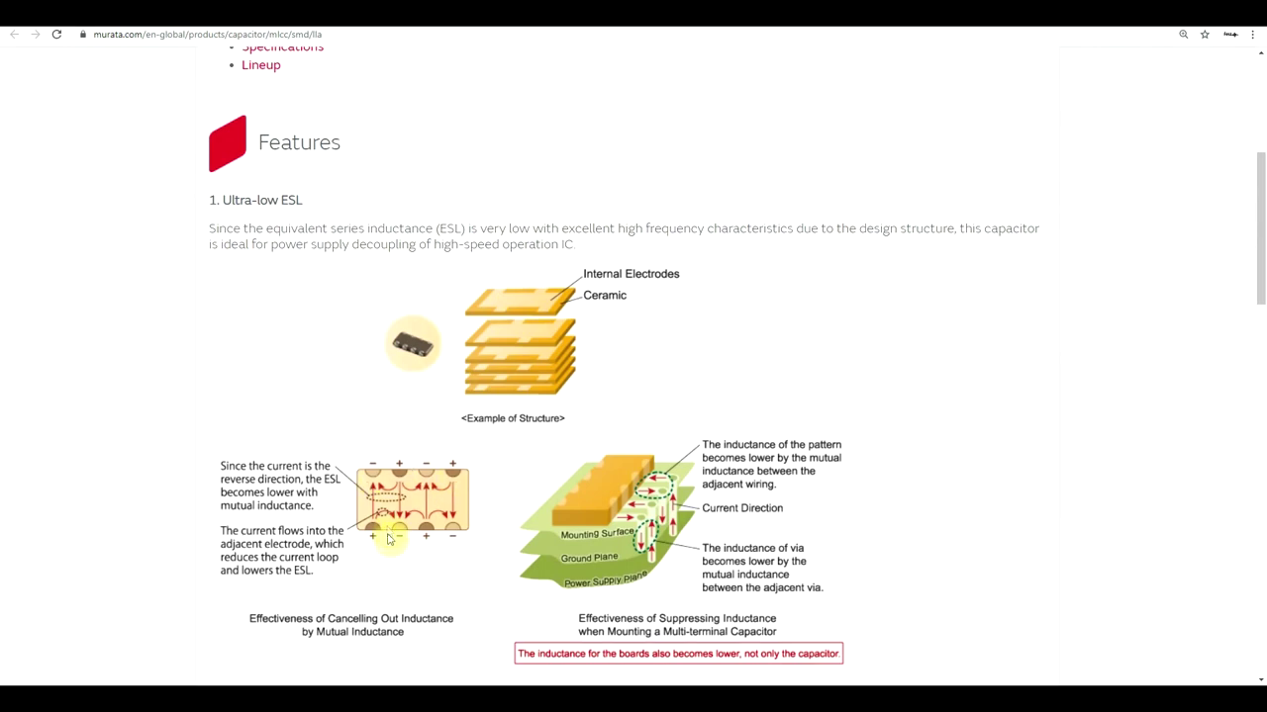
scroll(415, 526, "down", 1)
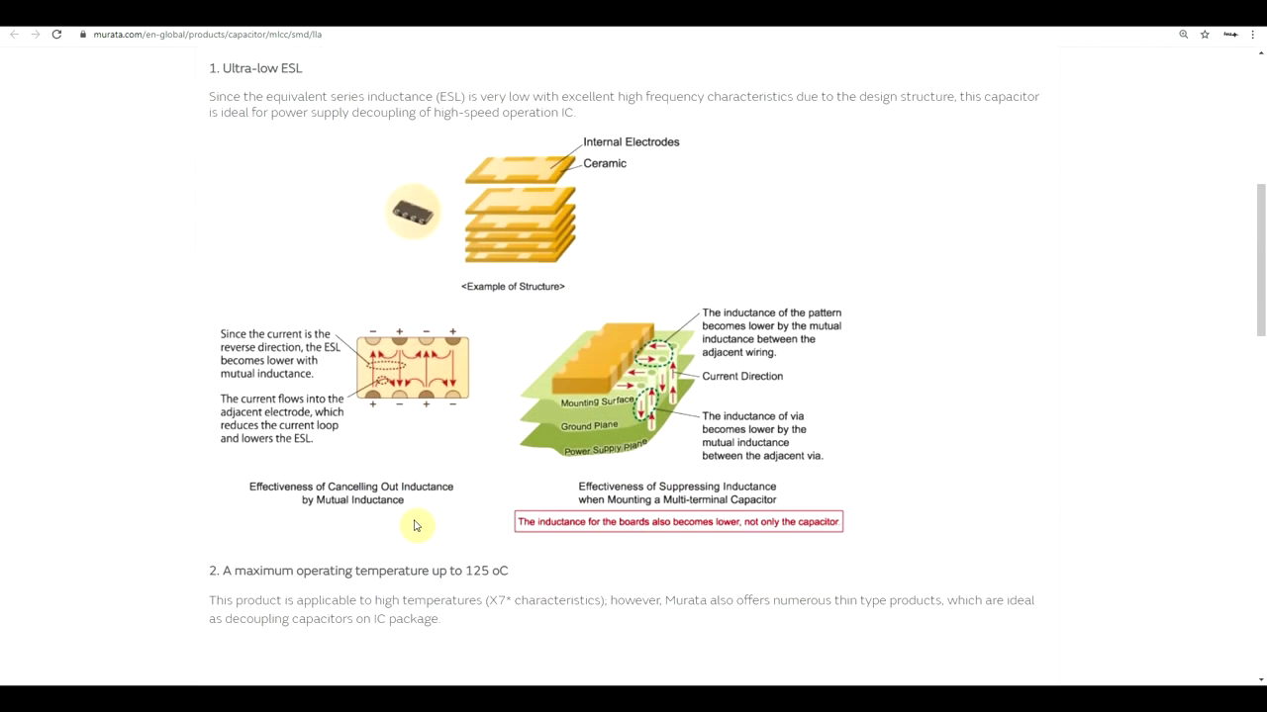